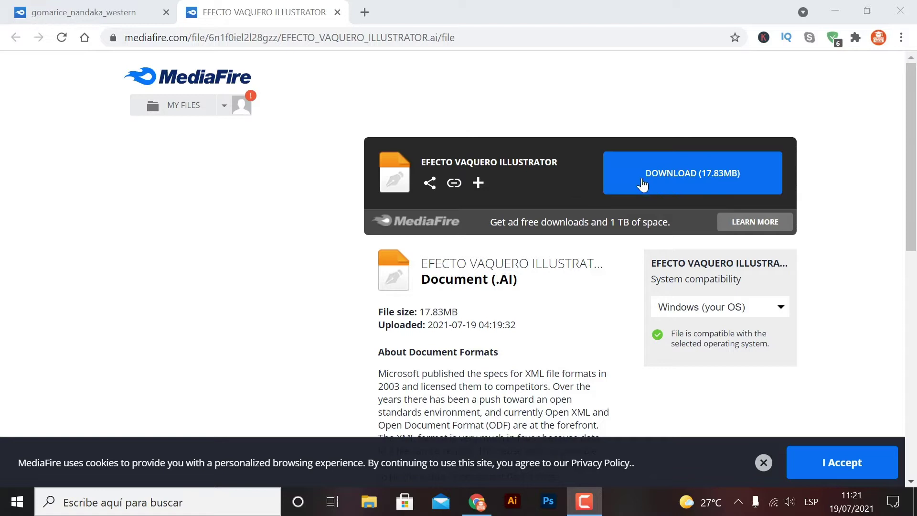
Start downloading the 17.83MB EFECTO VAQUERO ILLUSTRATOR file from its MediaFire page.
left_click(114, 13)
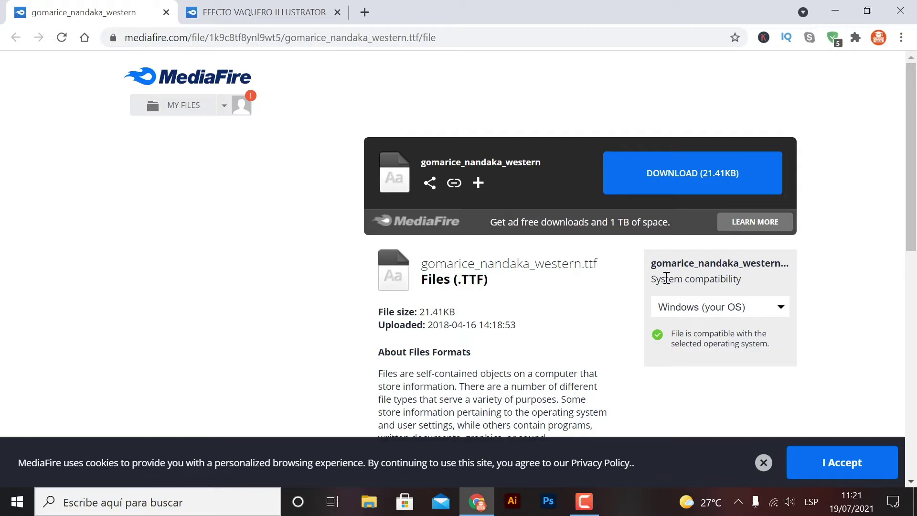
left_click(229, 9)
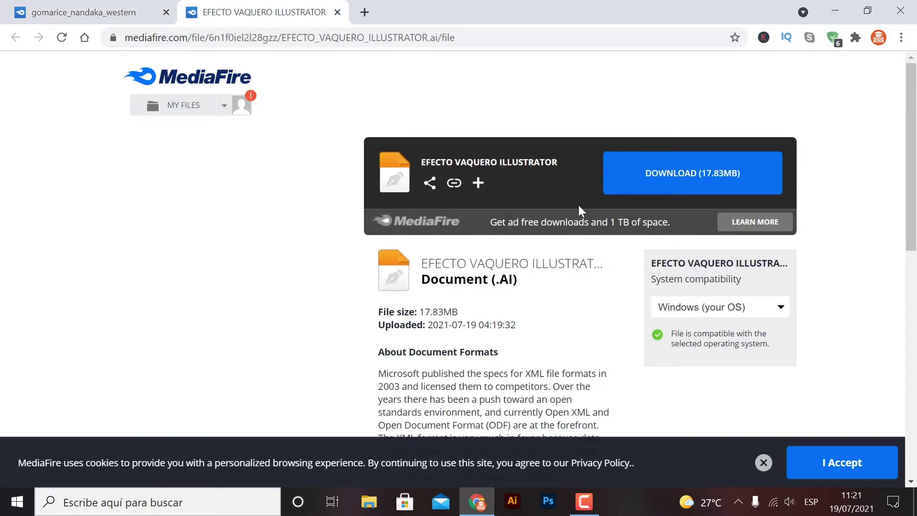
left_click(80, 10)
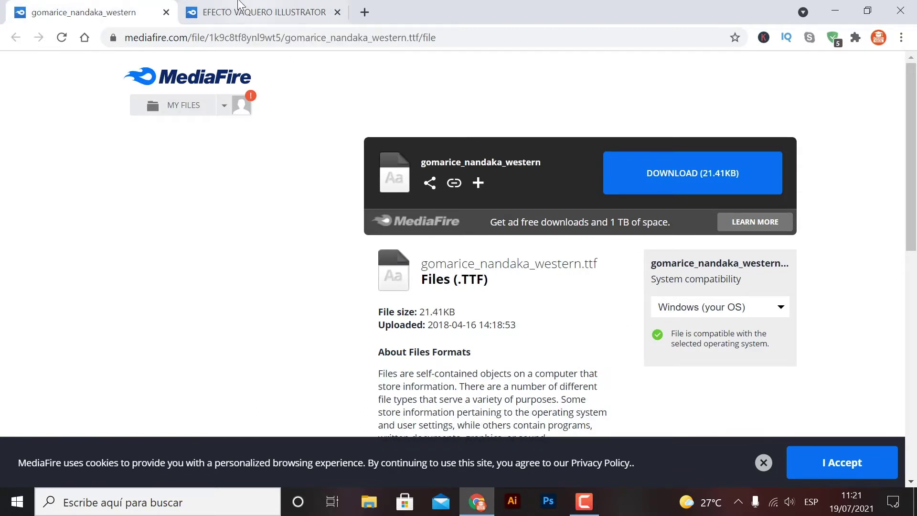
left_click(319, 15)
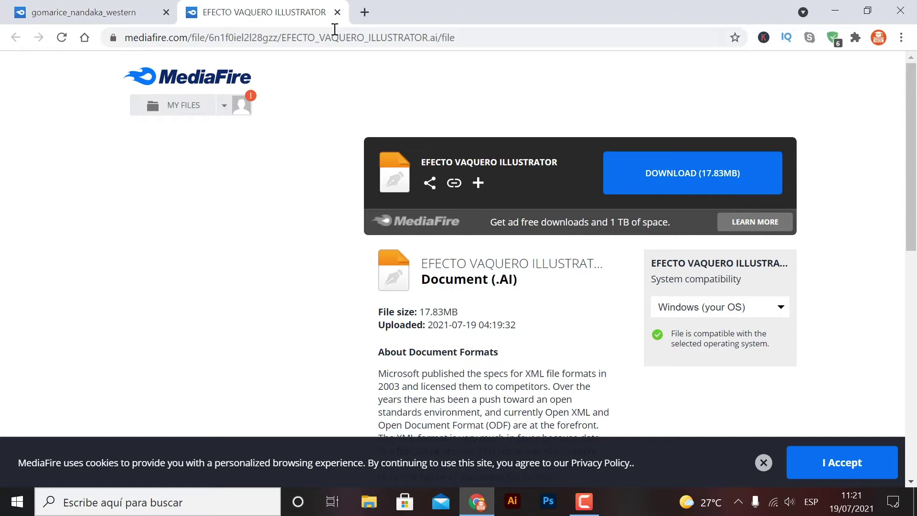
left_click(651, 177)
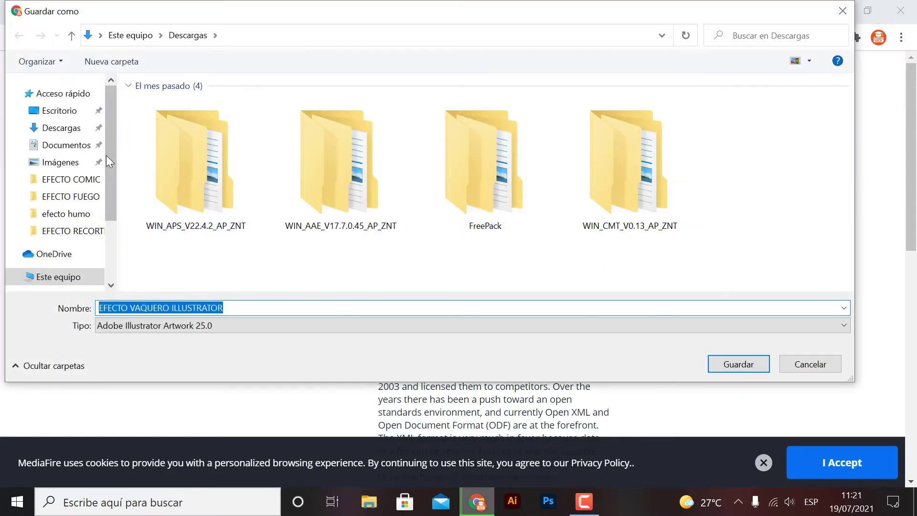
Save the .ai file and gomarice_nandaka_western font to Escritorio, grouping both icons on the desktop.
left_click(54, 114)
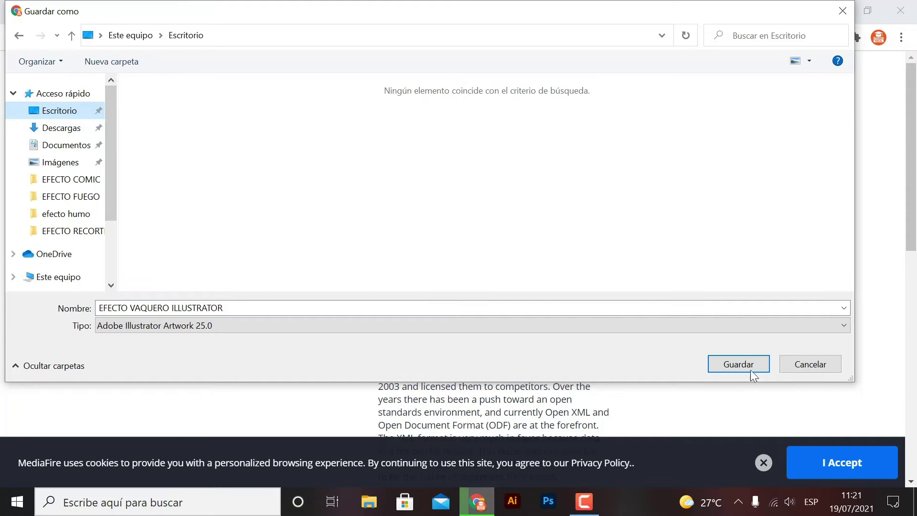
left_click(733, 365)
left_click(88, 12)
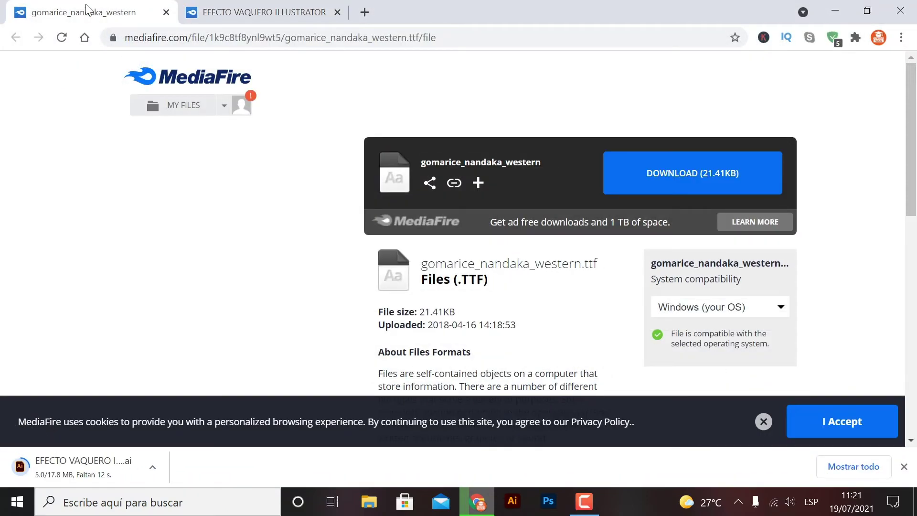
left_click(695, 184)
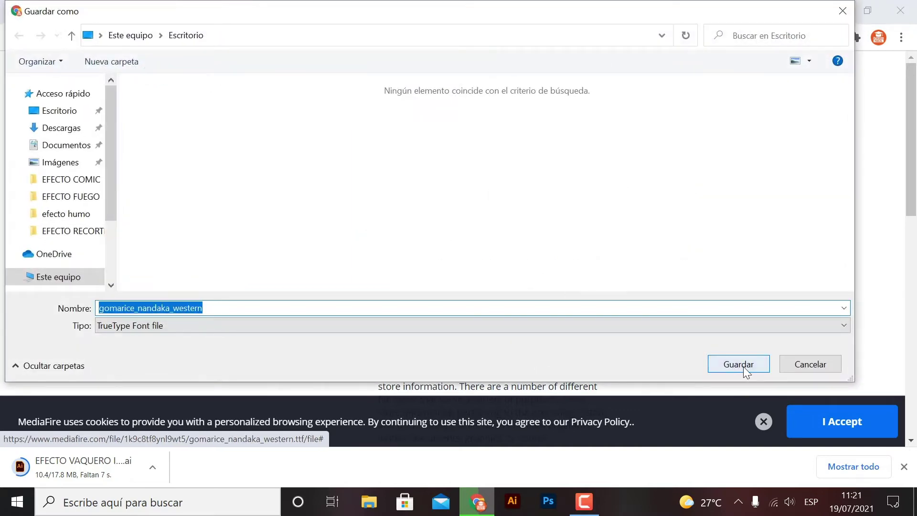
left_click(743, 366)
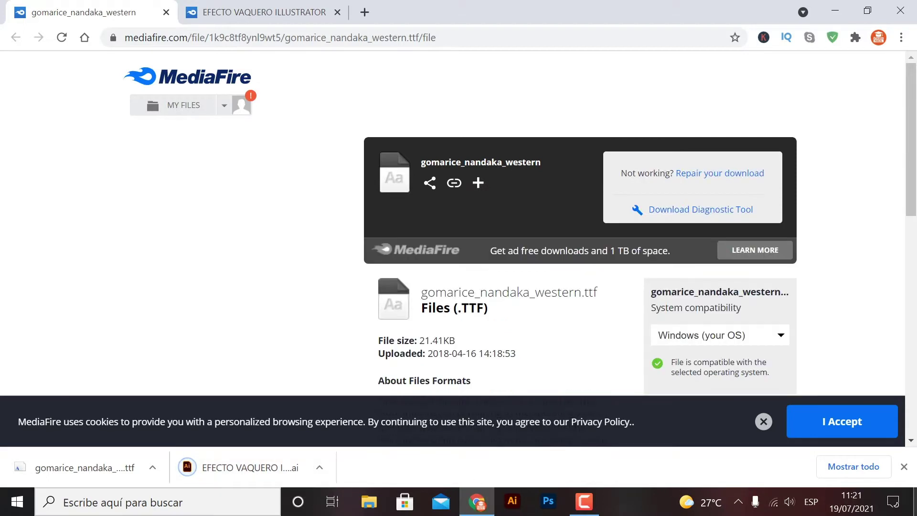
left_click(477, 501)
mouse_move(129, 351)
left_mouse_down()
mouse_move(79, 431)
mouse_move(234, 173)
mouse_move(302, 109)
left_mouse_up()
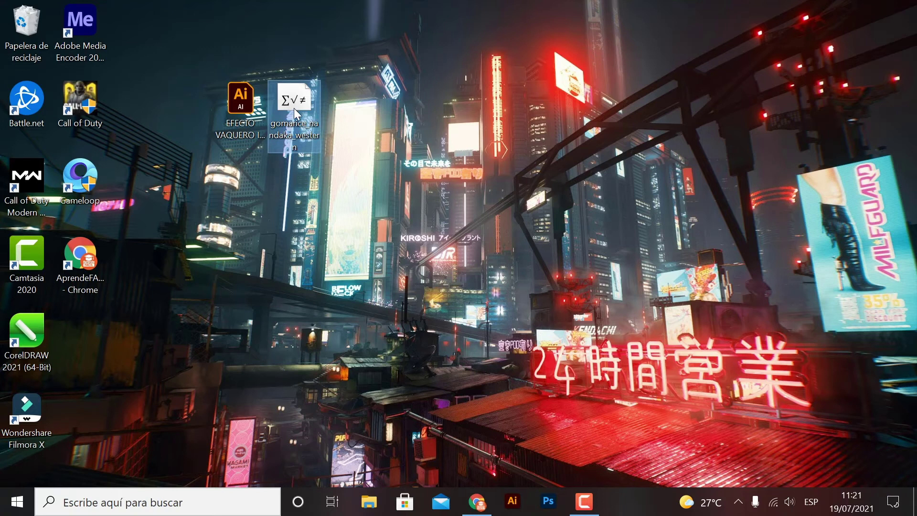
Open the gomarice_nandaka_western font file, install Nandaka Western, and close the preview.
double_click(296, 108)
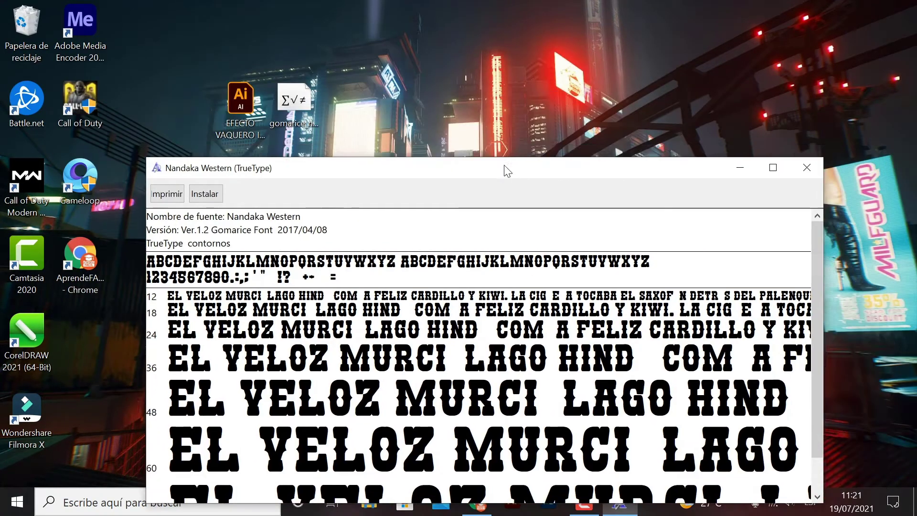
left_click_drag(421, 69, 510, 157)
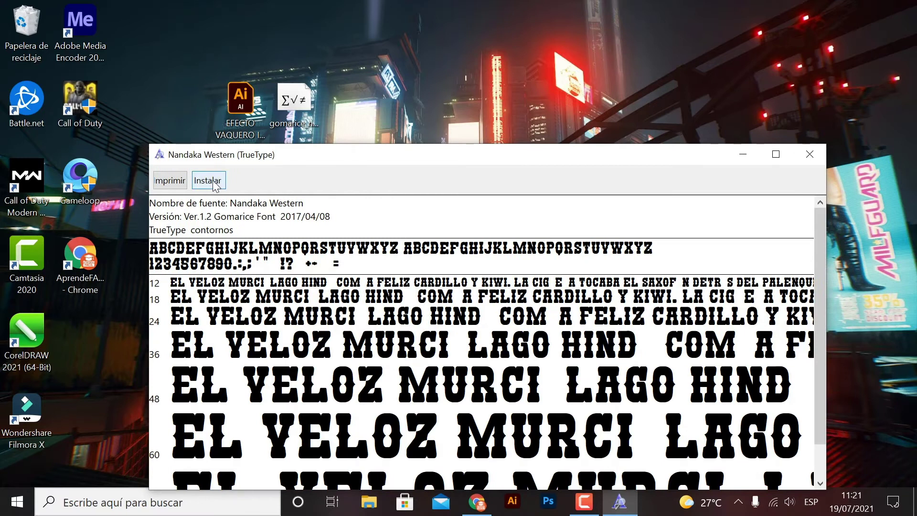
left_click(215, 181)
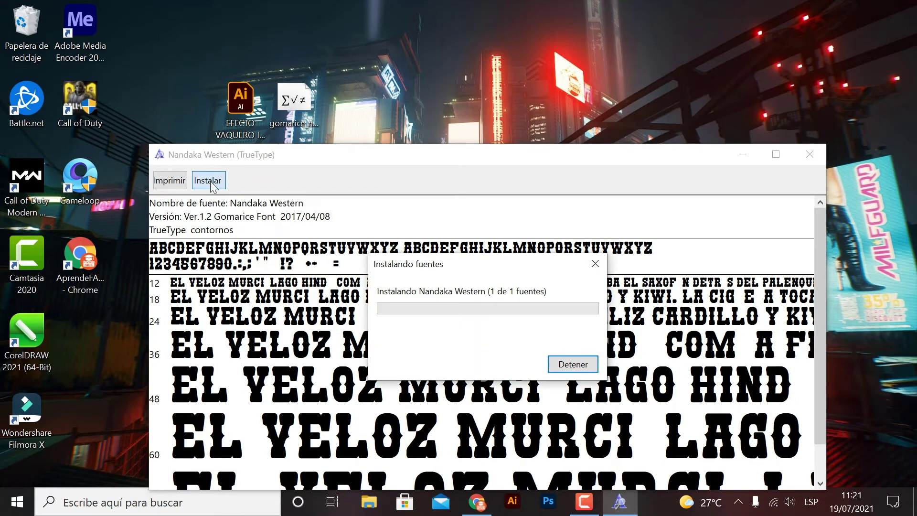
left_click(809, 154)
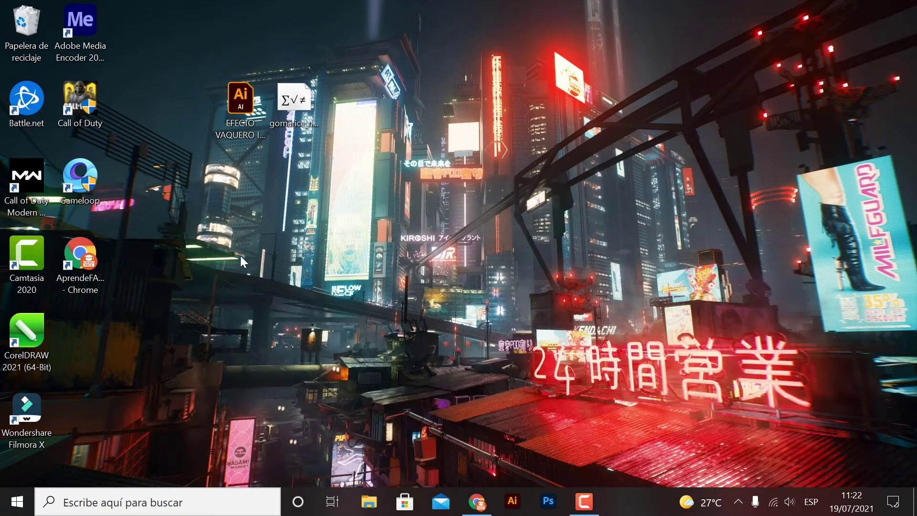
Open EFECTO VAQUERO ILLUSTRATOR.ai from the desktop in Illustrator.
left_click(241, 106)
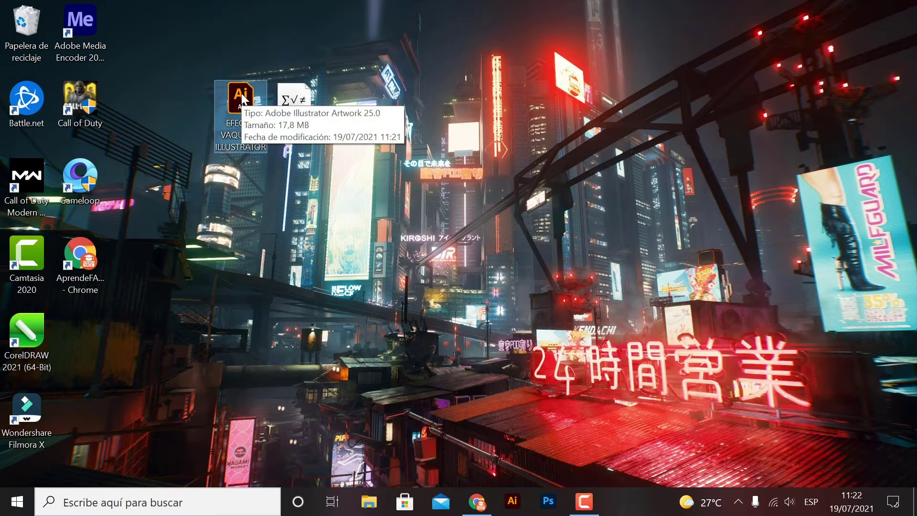
double_click(235, 97)
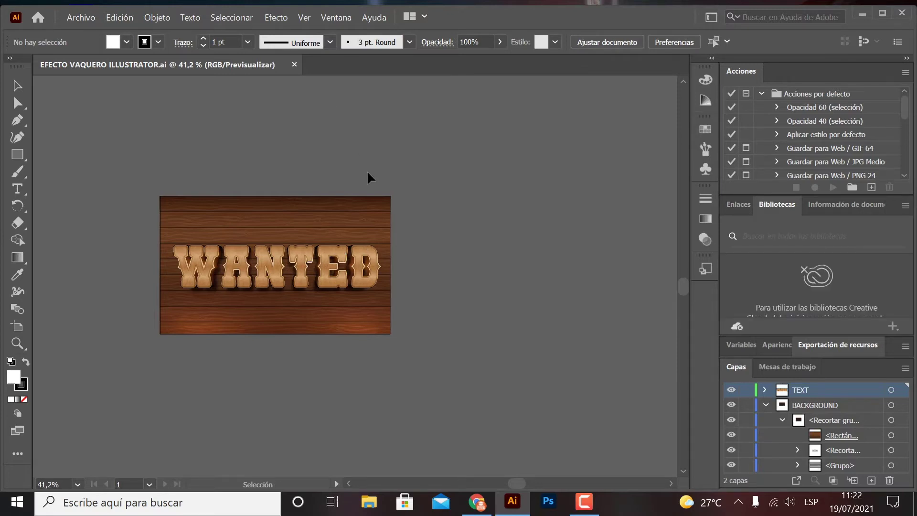
key("ctrl+plus")
key("ctrl+plus")
left_click_drag(280, 289, 429, 287)
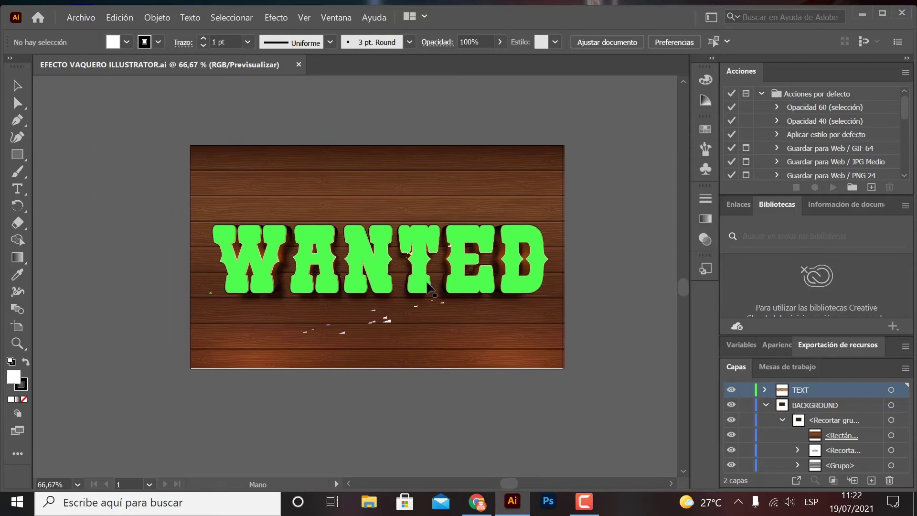
key("ctrl+plus")
key("ctrl+plus")
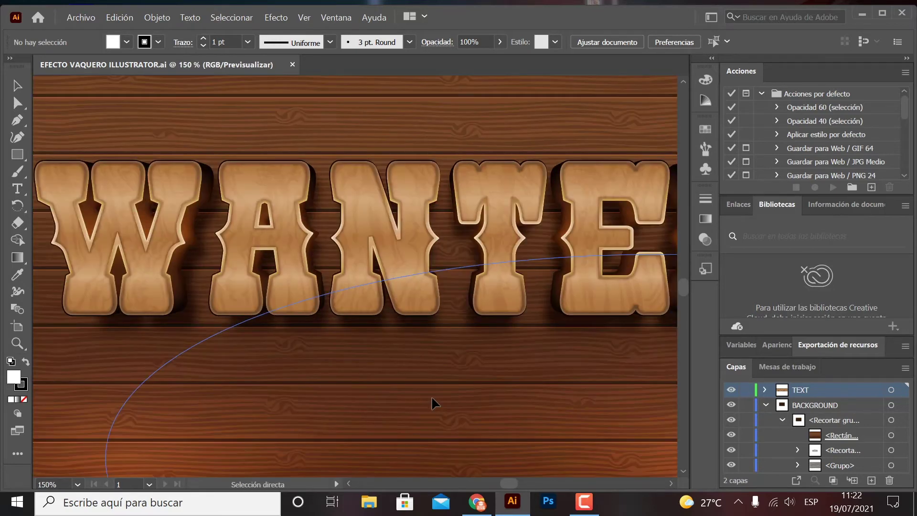
key("z")
left_click_drag(217, 209, 331, 299)
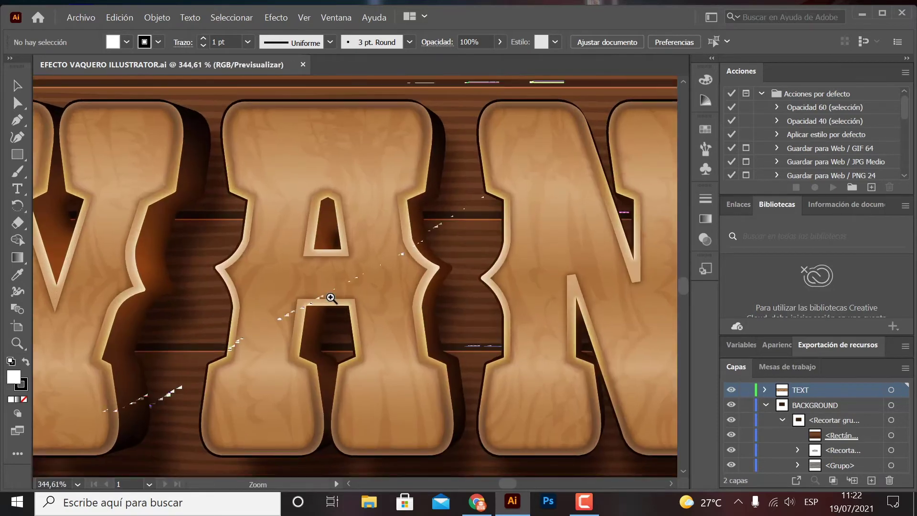
key("ctrl+minus")
key("ctrl+minus")
key("ctrl+minus")
key("ctrl+minus")
key("ctrl+minus")
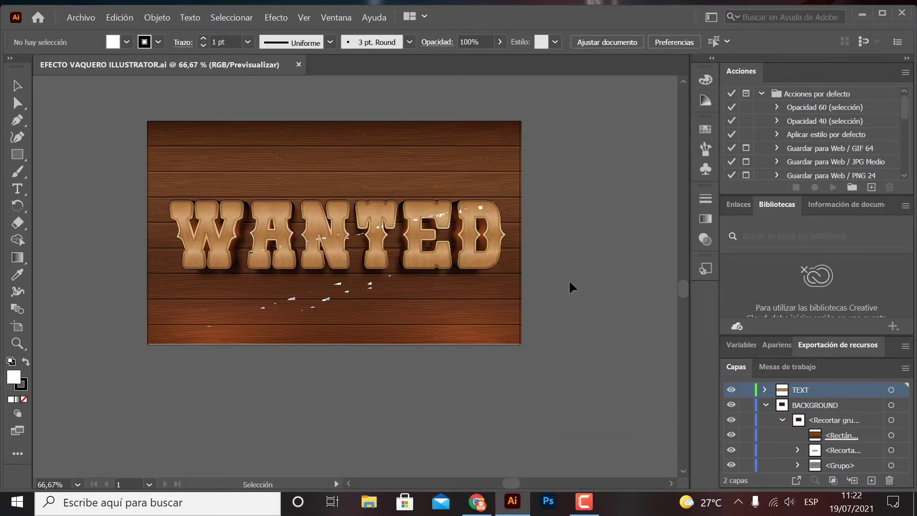
key("a")
key("ctrl+plus")
key("ctrl+plus")
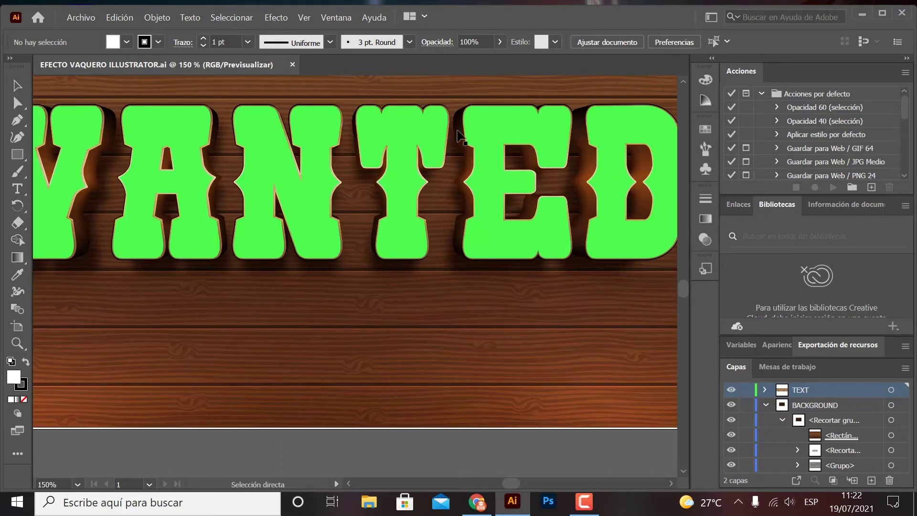
key("ctrl+minus")
left_click_drag(470, 307, 494, 356)
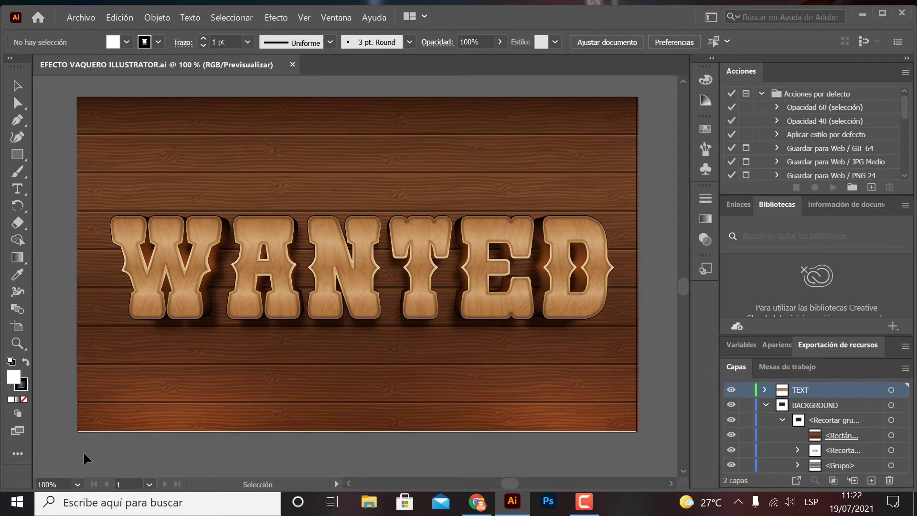
key("t")
Replace the WANTED lettering with EFECTO.
left_click(488, 231)
double_click(487, 231)
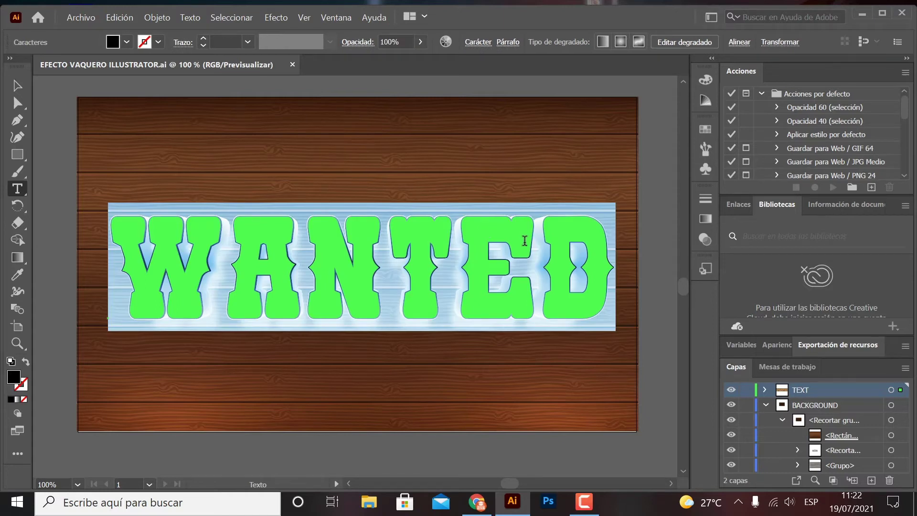
type("EFE")
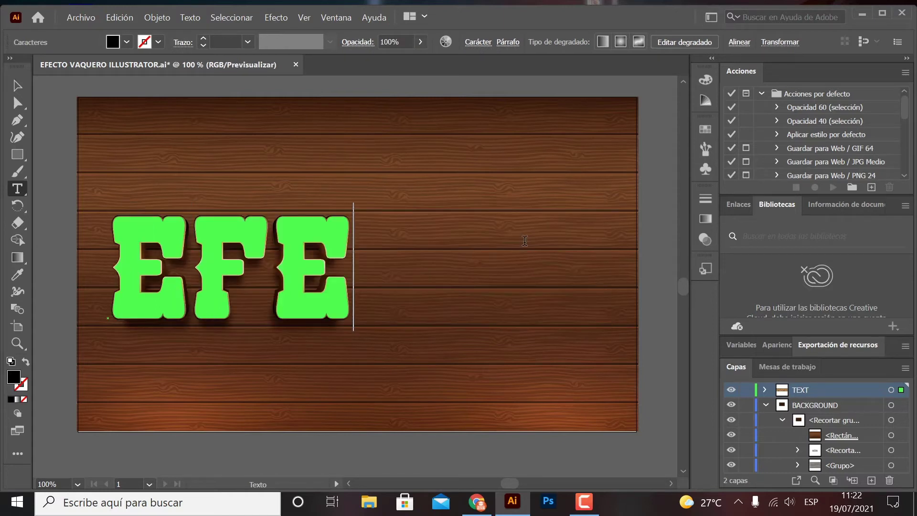
type("CTOP")
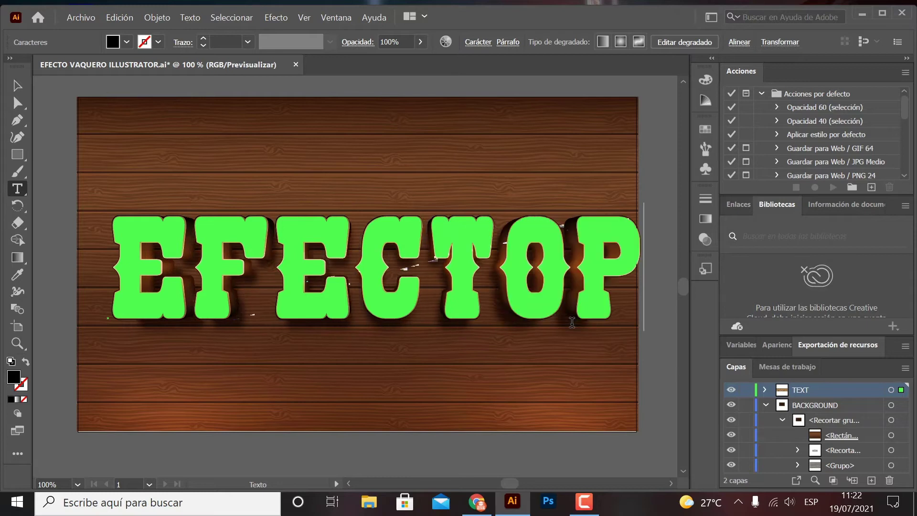
left_click_drag(588, 265, 627, 271)
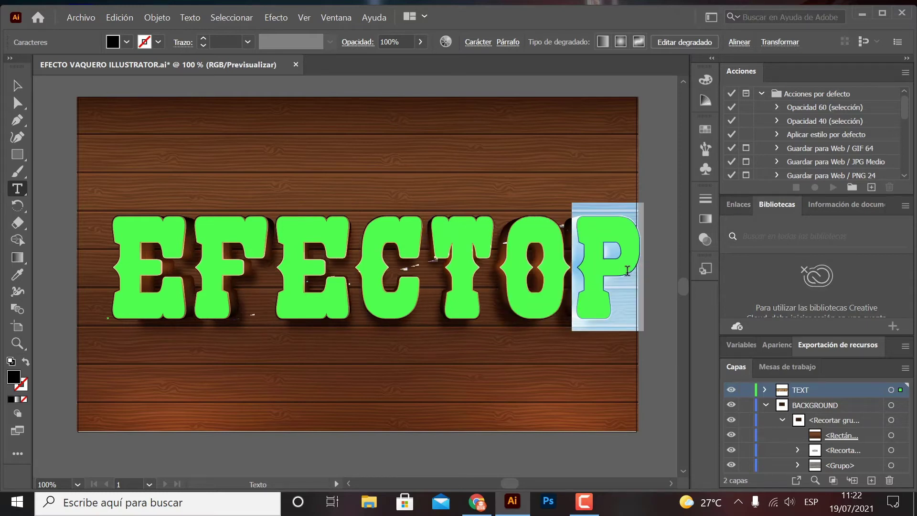
key("BackSpace")
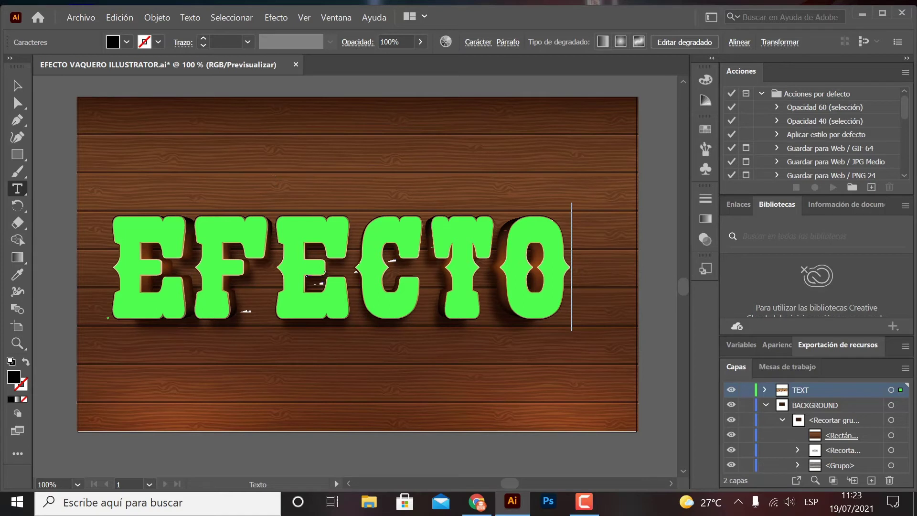
key("Escape")
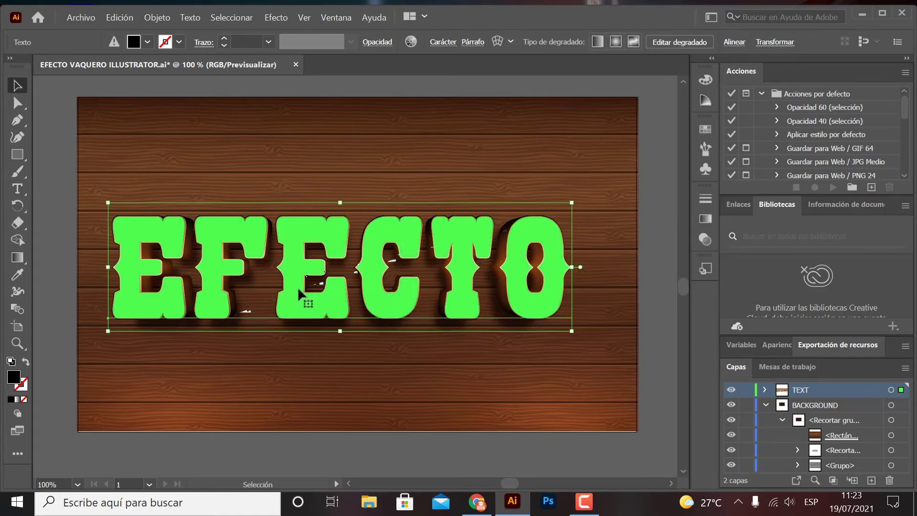
Move EFECTO slightly up and right, zoom out, and collapse the BACKGROUND layer.
left_click_drag(300, 292, 313, 281)
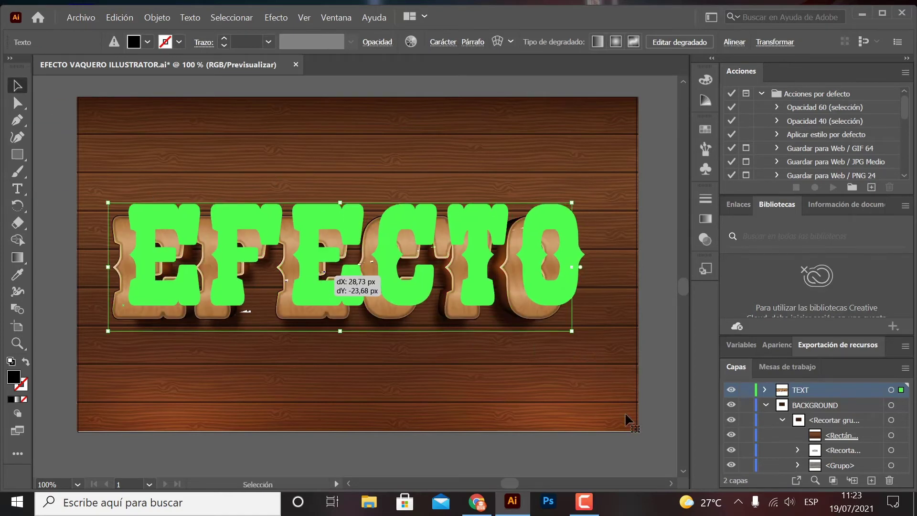
left_click(591, 463)
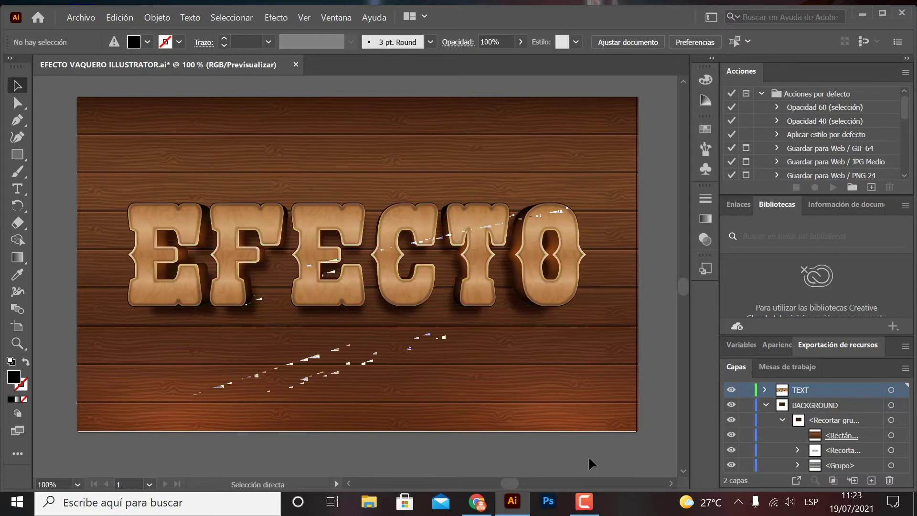
key("ctrl+minus")
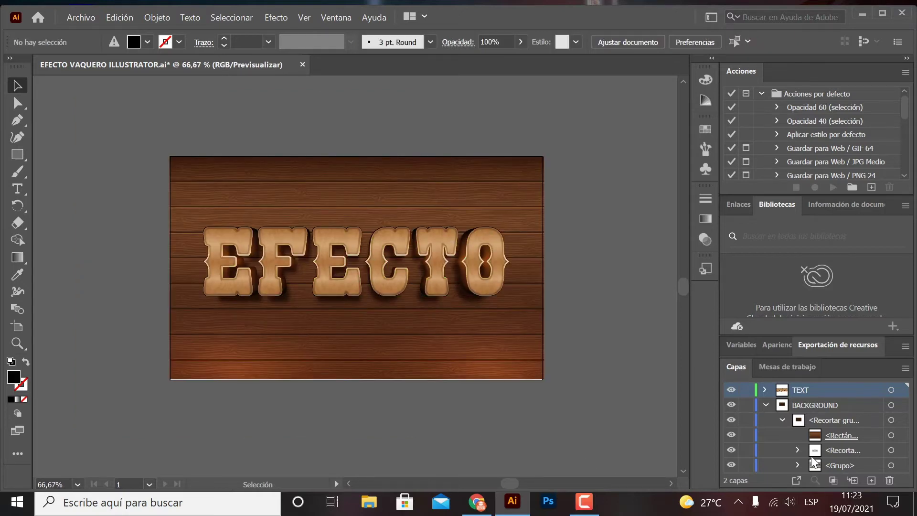
left_click(766, 406)
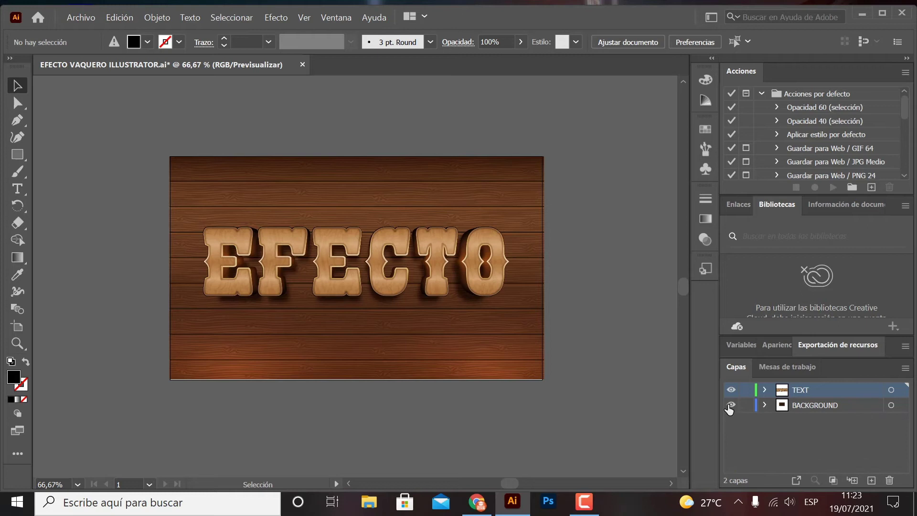
Hide the BACKGROUND layer and retype the lettering as SE BUSCA.
left_click(730, 406)
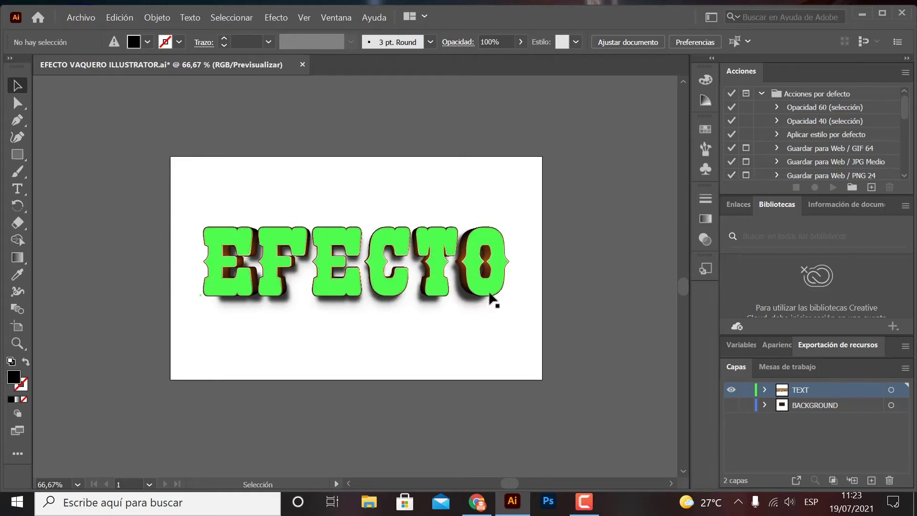
key("t")
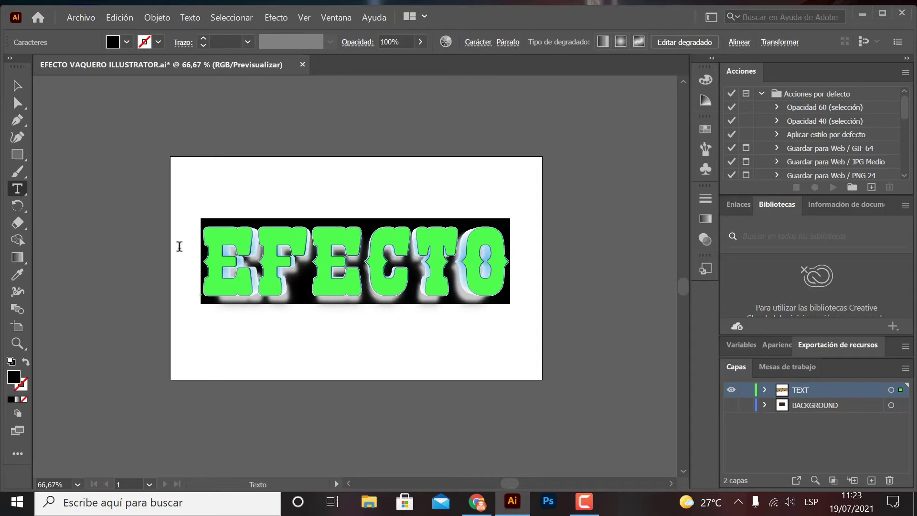
type("SE ")
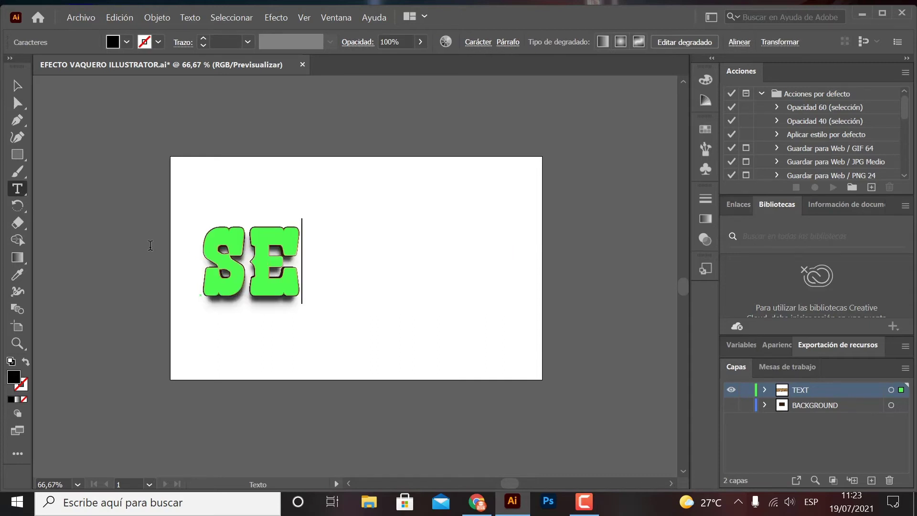
type("BUS")
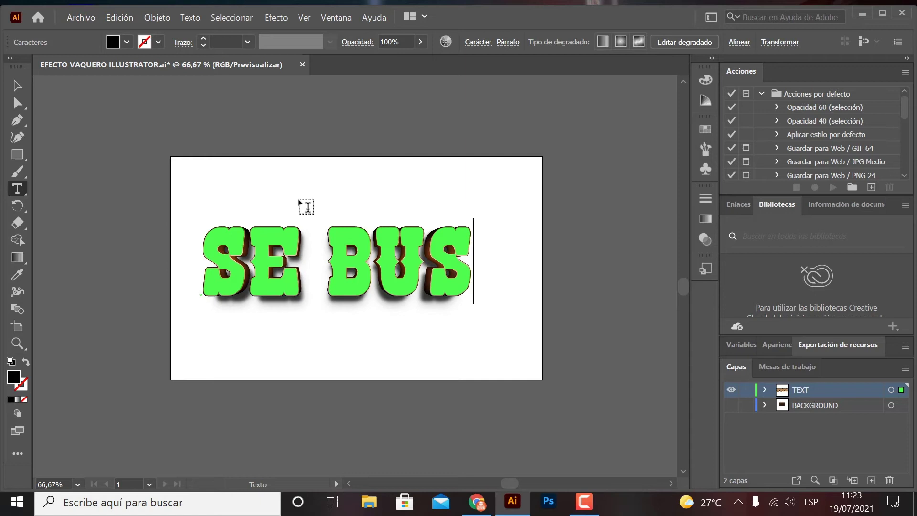
type("CA")
Move SE BUSCA up and left, then show the BACKGROUND layer again.
left_click(17, 86)
left_click_drag(455, 298, 423, 286)
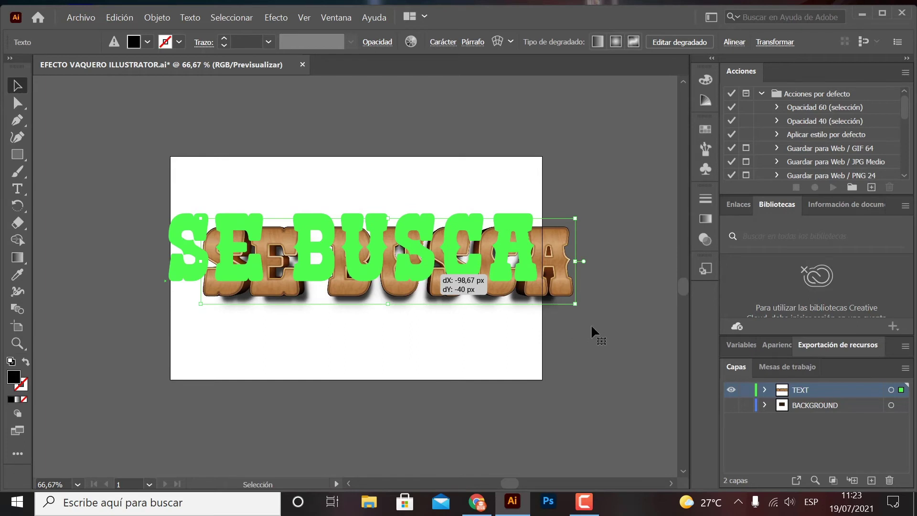
left_click(492, 292)
key("t")
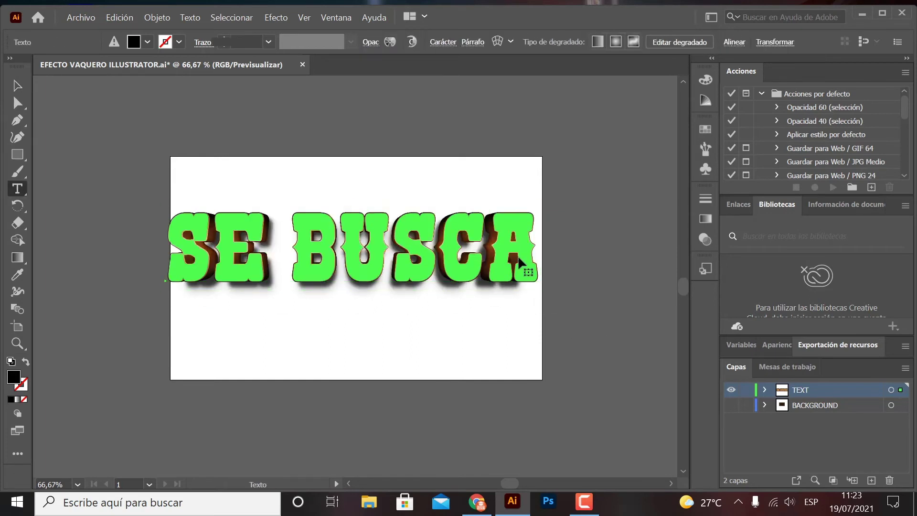
left_click(522, 244)
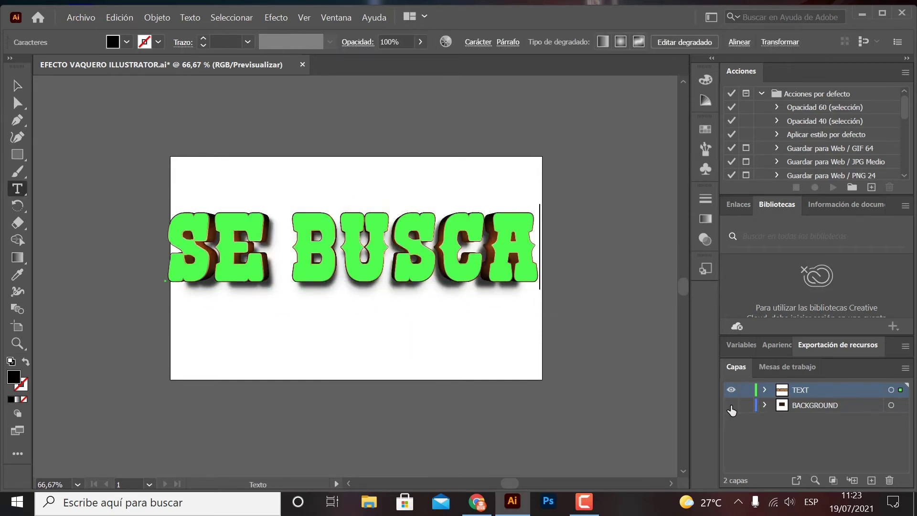
left_click(732, 405)
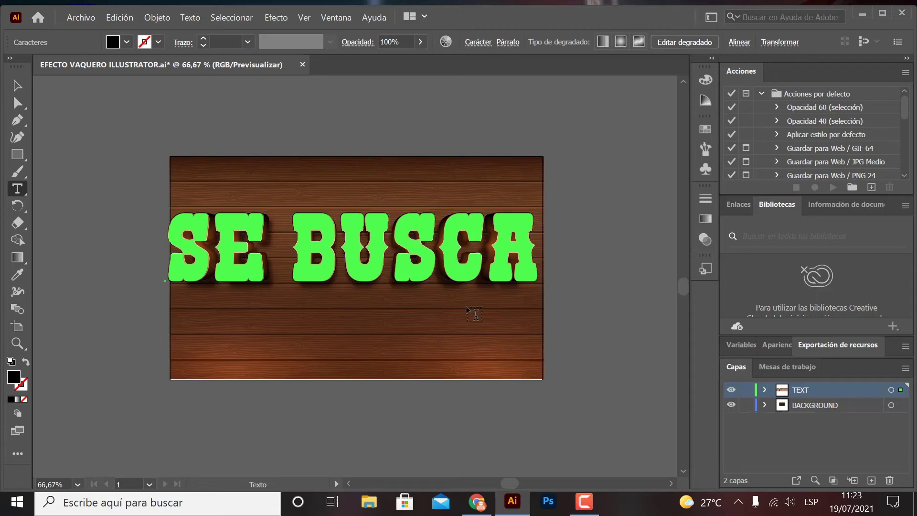
Replace SE BUSCA with EFECTO and move it toward the centre of the planks.
double_click(495, 266)
left_click(495, 266)
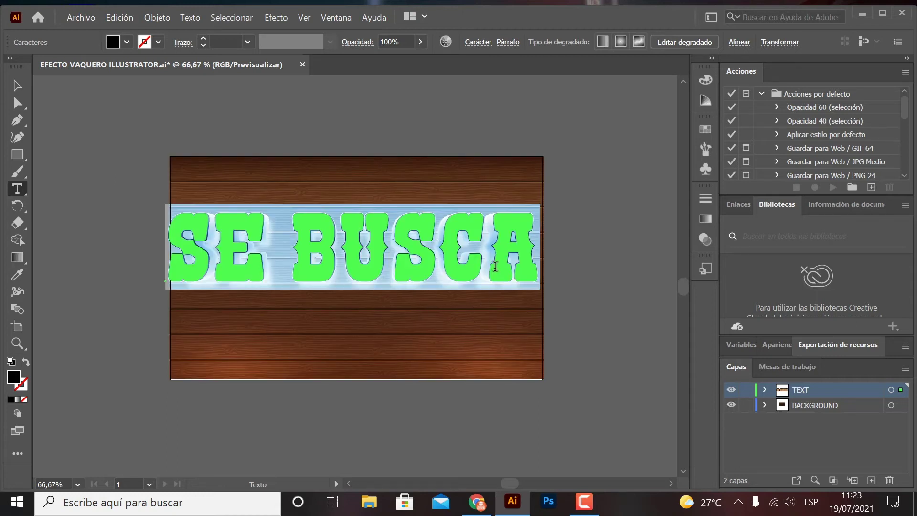
type("EF")
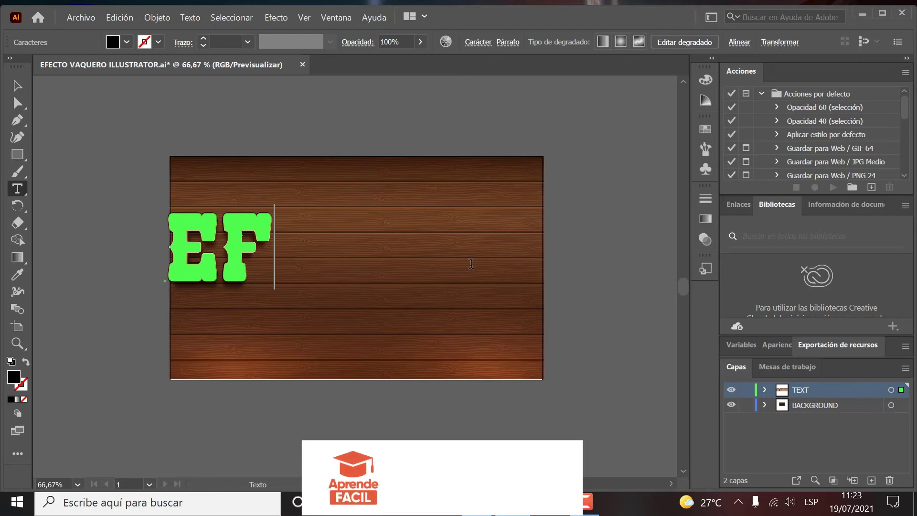
type("ECTO")
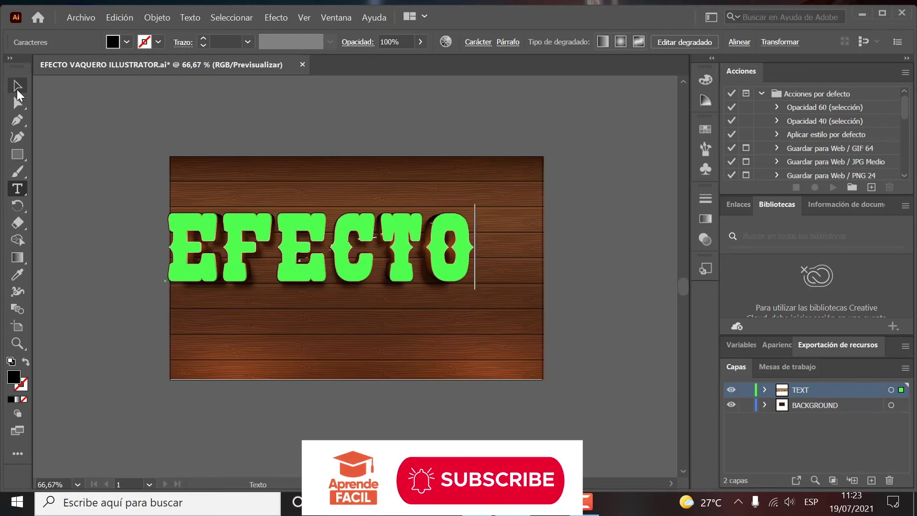
left_click(16, 89)
left_click_drag(293, 269, 323, 283)
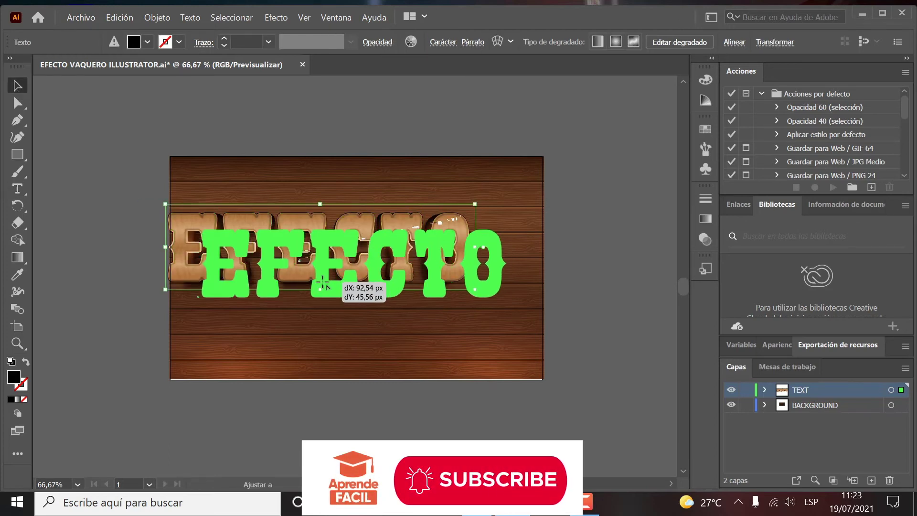
left_click(614, 363)
Proportionally enlarge EFECTO with a Shift-drag and move it up-left across the planks.
scroll(524, 281, "up", 2)
left_click(521, 283)
key("shift")
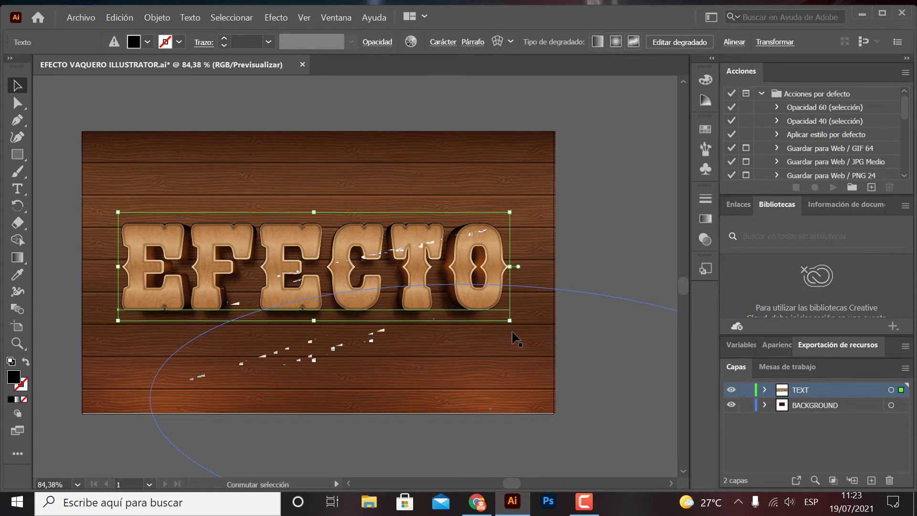
left_click_drag(511, 321, 603, 397)
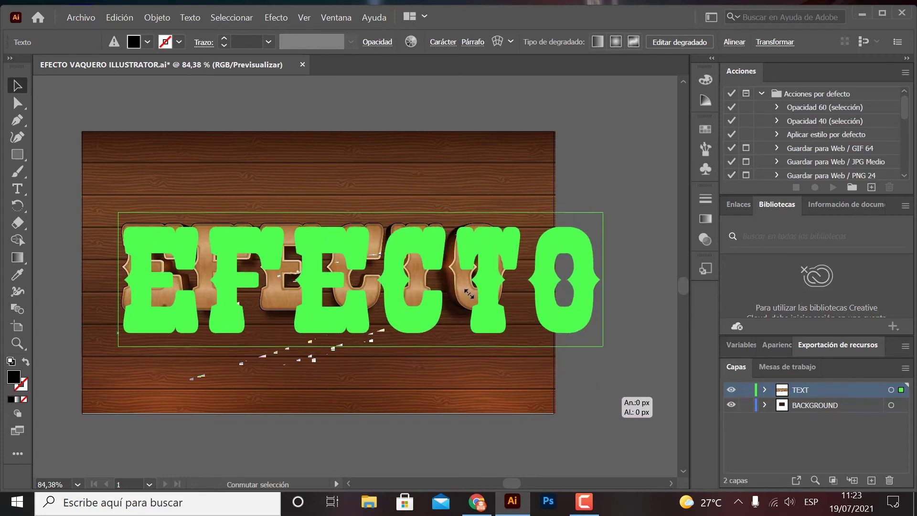
left_click_drag(476, 287, 448, 275)
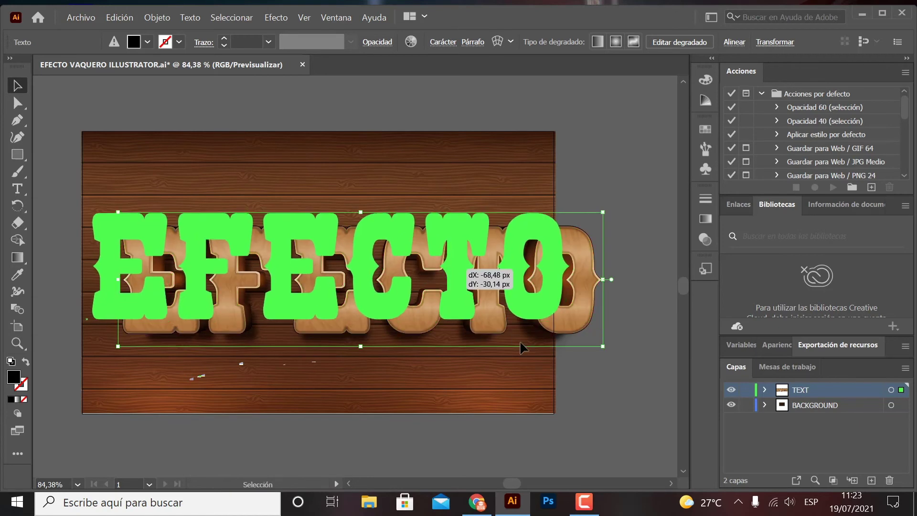
left_click_drag(480, 350, 481, 351)
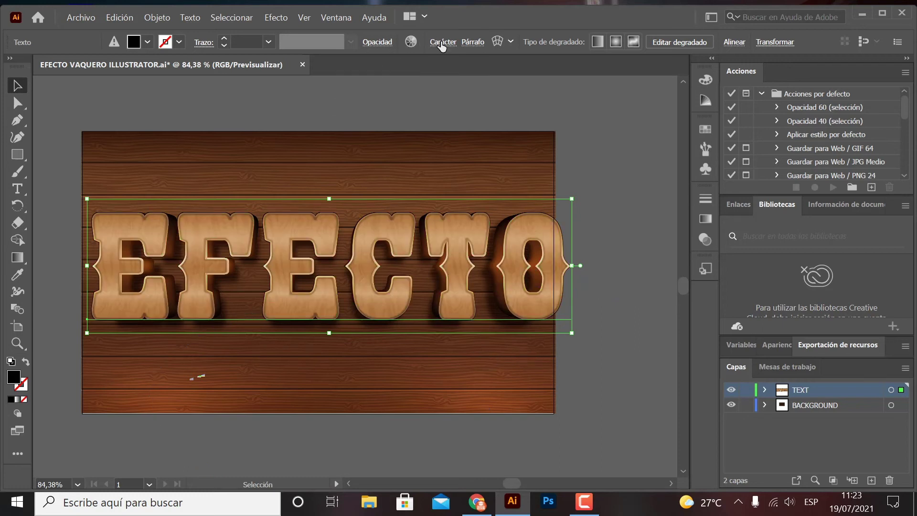
left_click(444, 43)
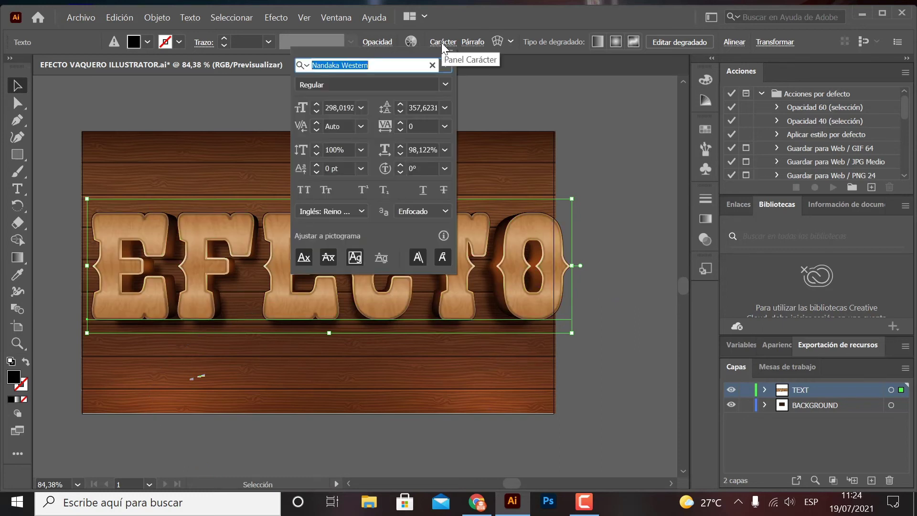
left_click(445, 127)
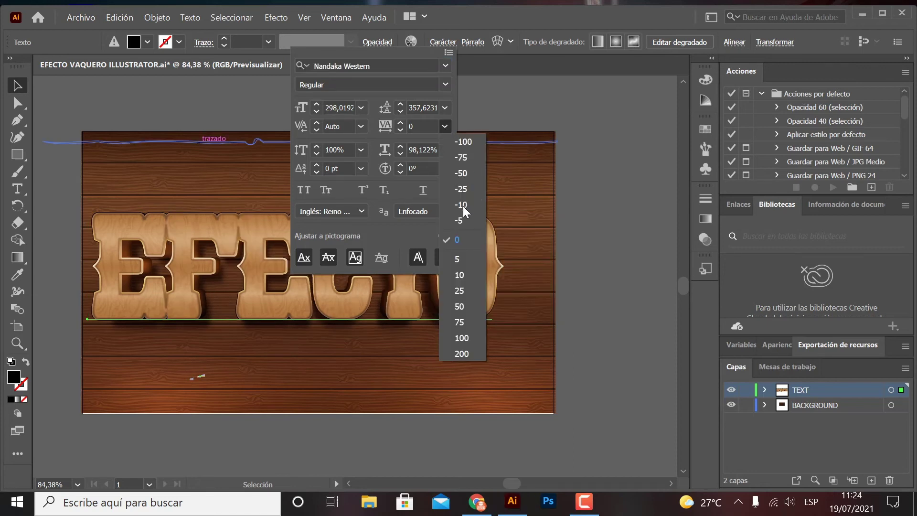
key("Escape")
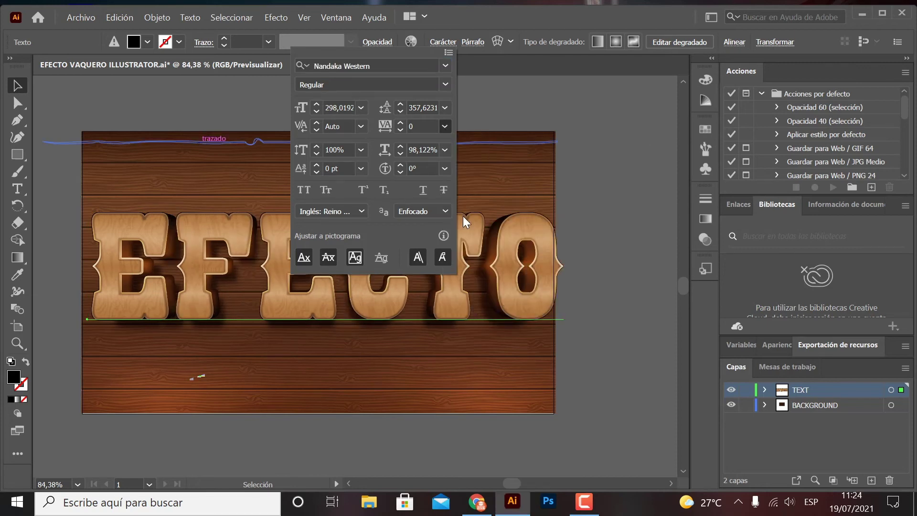
left_click(554, 230)
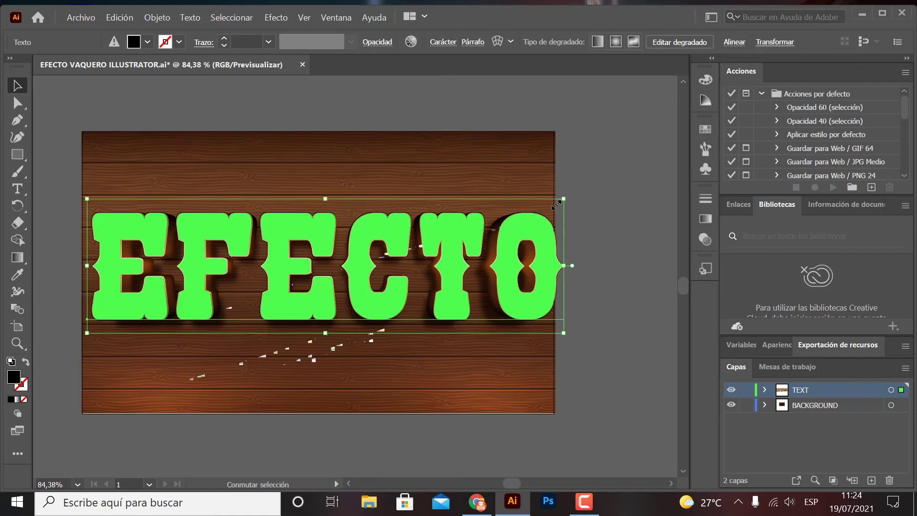
Shrink EFECTO slightly from its top-right handle and nudge it right to centre it.
left_click_drag(561, 198, 542, 207)
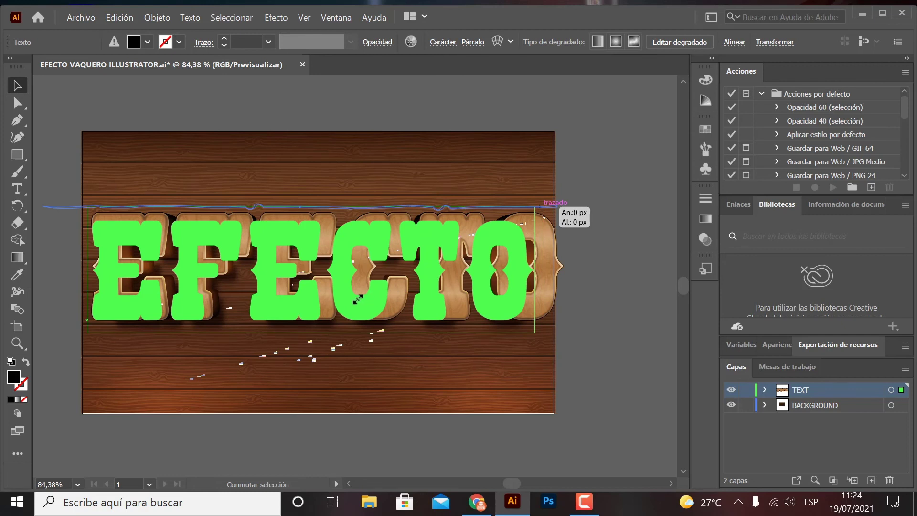
left_click_drag(344, 299, 354, 296)
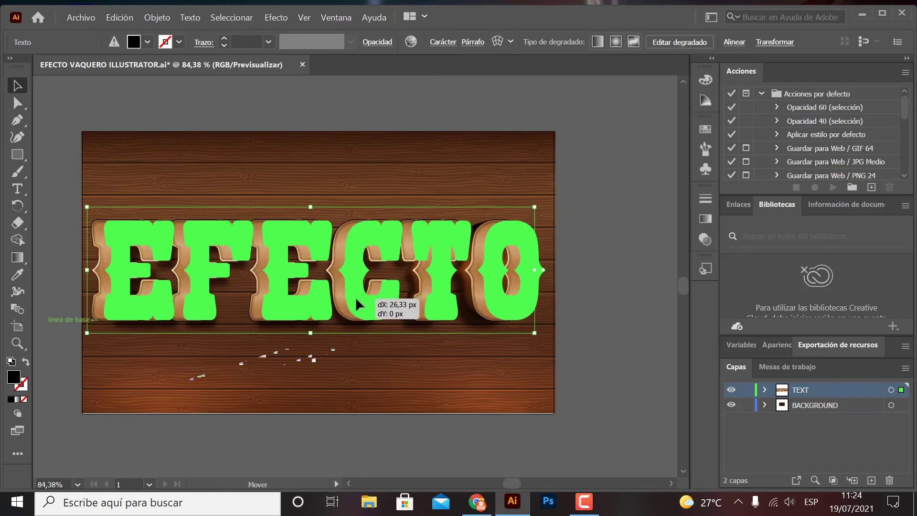
left_click(600, 359)
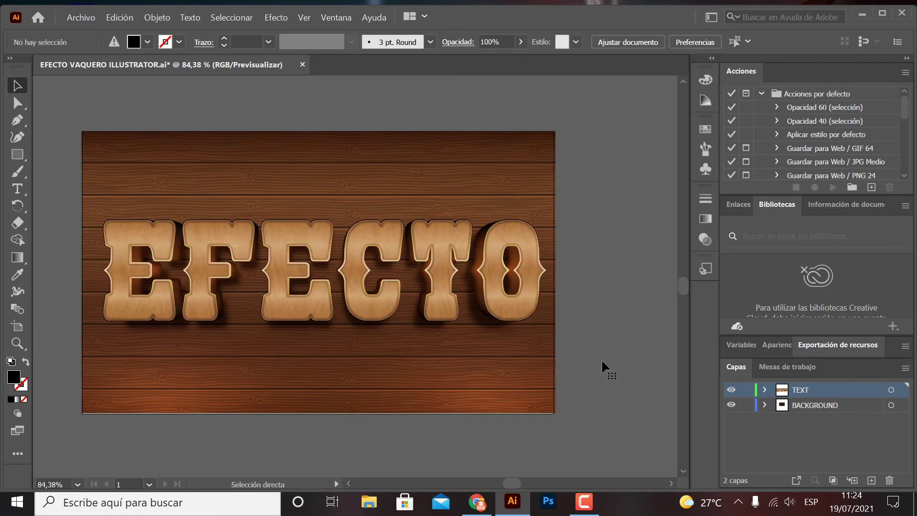
key("ctrl+minus")
key("ctrl+minus")
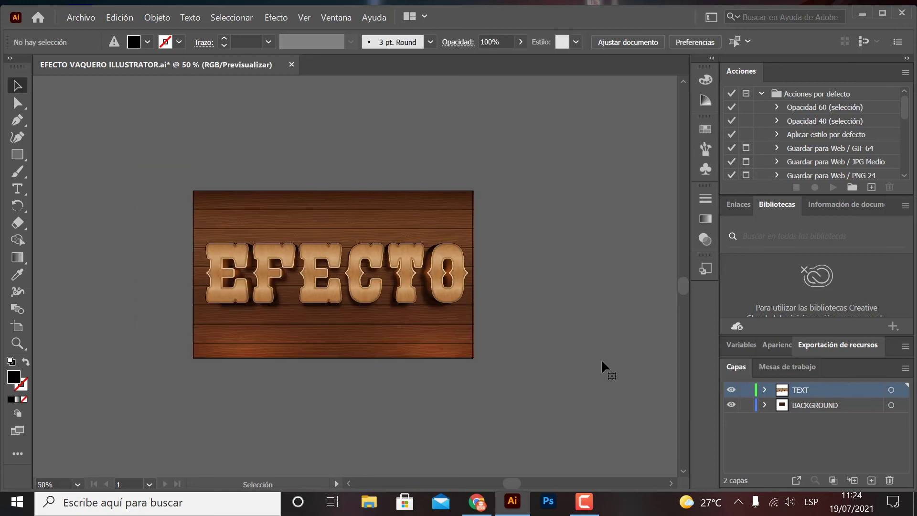